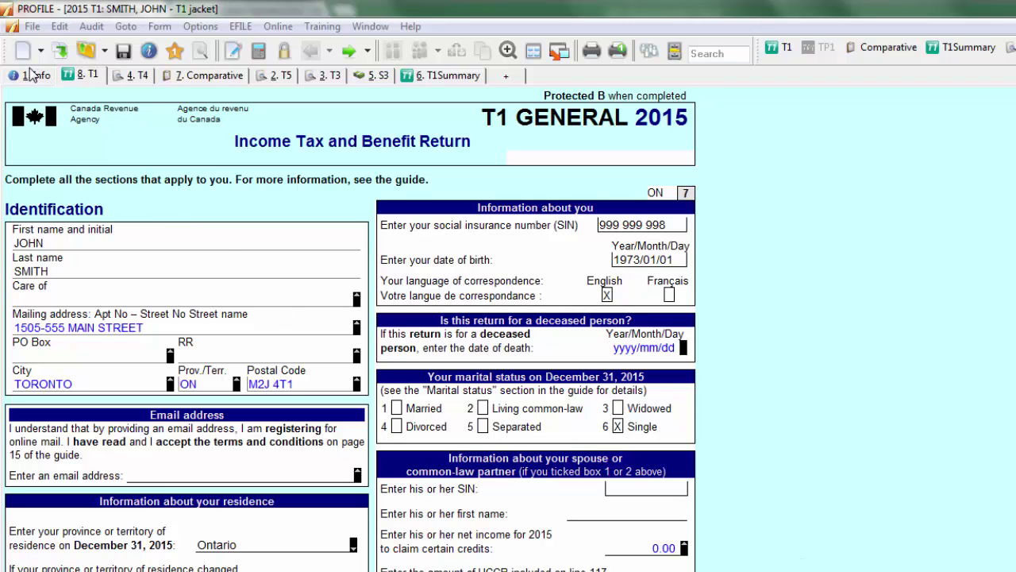
Open the 2015 Personal information form and review its taxpayer, marital status, residency and filing sections
{"action": "left_click", "coordinate": [34, 75]}
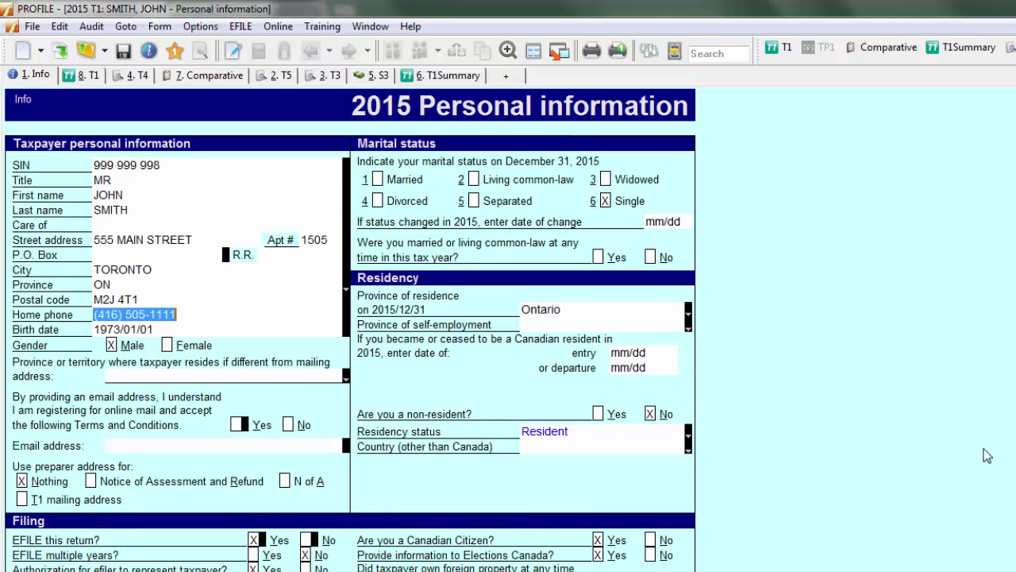
{"action": "scroll", "coordinate": [987, 457], "scroll_direction": "down", "scroll_amount": 4}
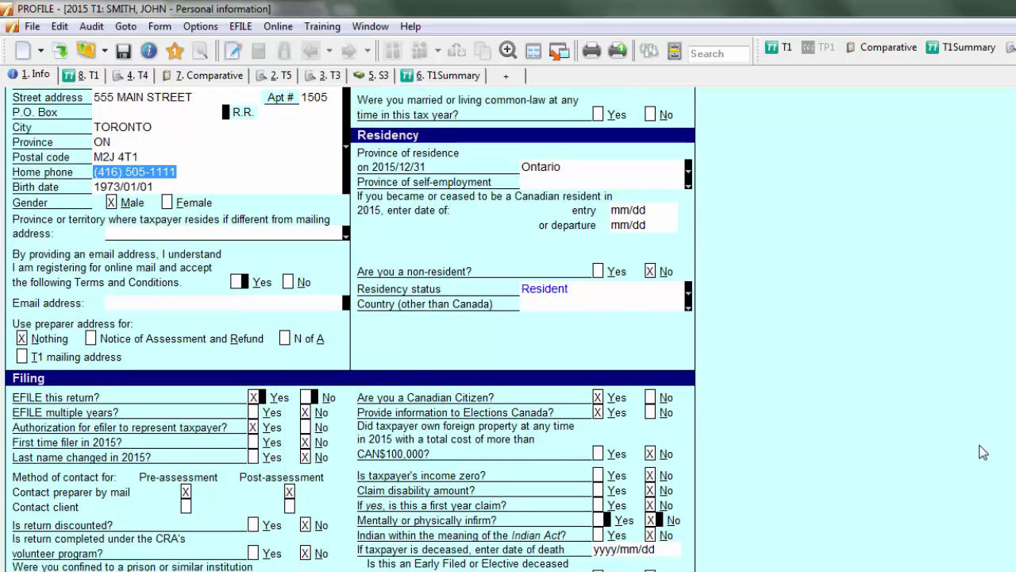
{"action": "scroll", "coordinate": [983, 453], "scroll_direction": "down", "scroll_amount": 2}
{"action": "scroll", "coordinate": [980, 447], "scroll_direction": "up", "scroll_amount": 6}
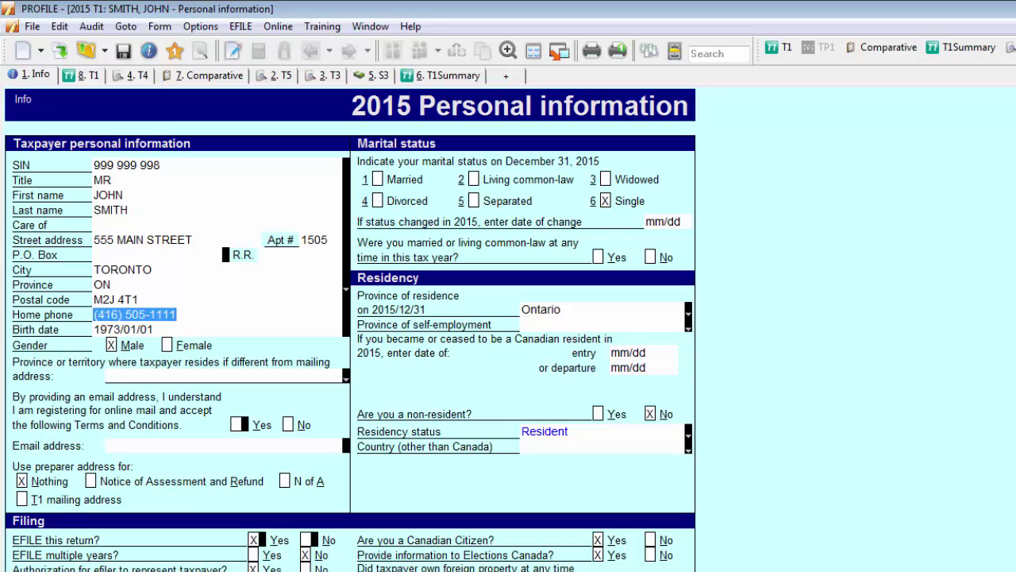
{"action": "scroll", "coordinate": [1002, 540], "scroll_direction": "down", "scroll_amount": 4}
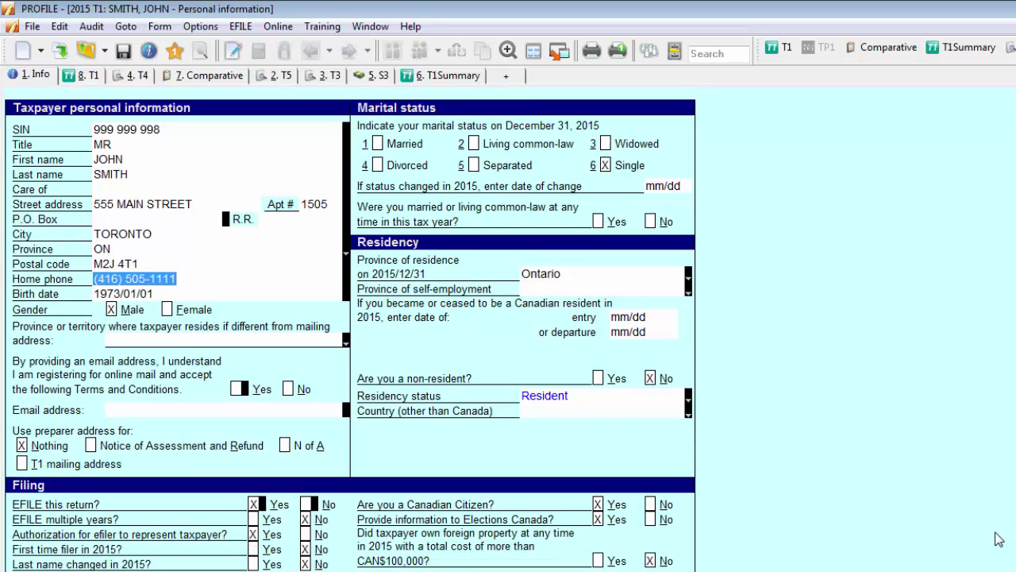
{"action": "scroll", "coordinate": [981, 532], "scroll_direction": "up", "scroll_amount": 3}
{"action": "scroll", "coordinate": [973, 524], "scroll_direction": "up", "scroll_amount": 2}
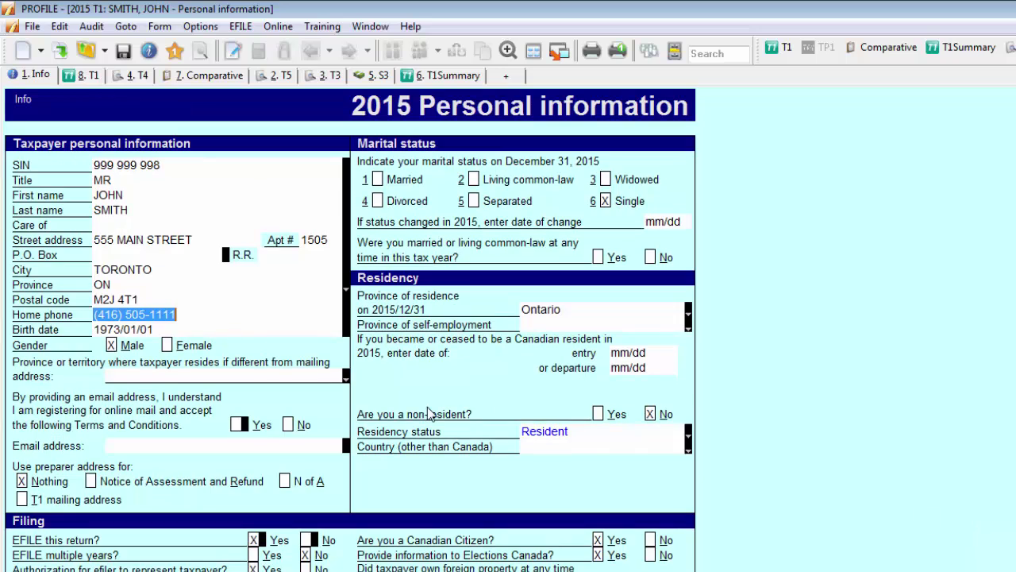
Review the identification, residence, marital status and spouse sections on the first page of the T1 jacket
{"action": "left_click", "coordinate": [83, 77]}
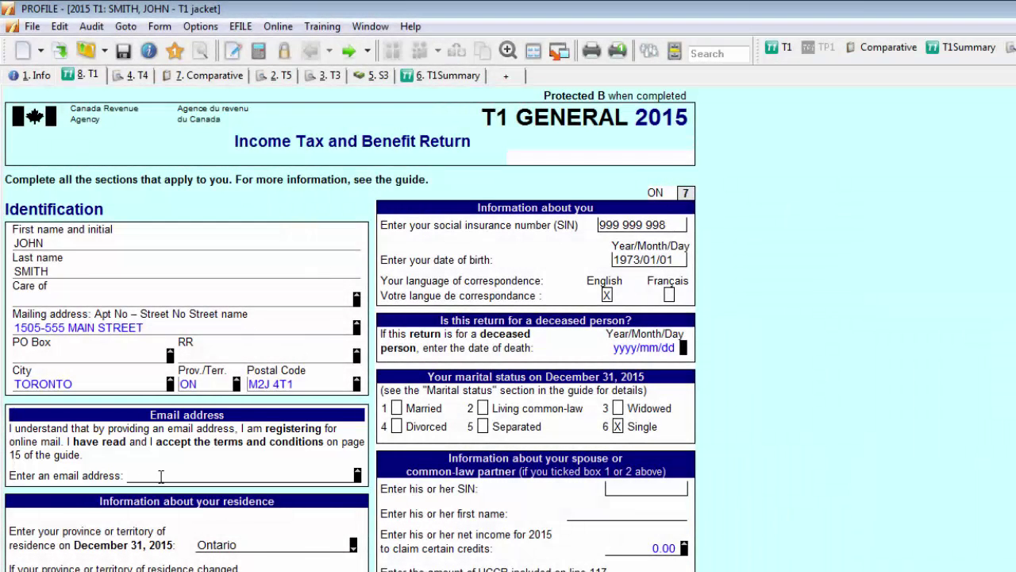
{"action": "scroll", "coordinate": [160, 478], "scroll_direction": "down", "scroll_amount": 1}
{"action": "scroll", "coordinate": [161, 479], "scroll_direction": "down", "scroll_amount": 4}
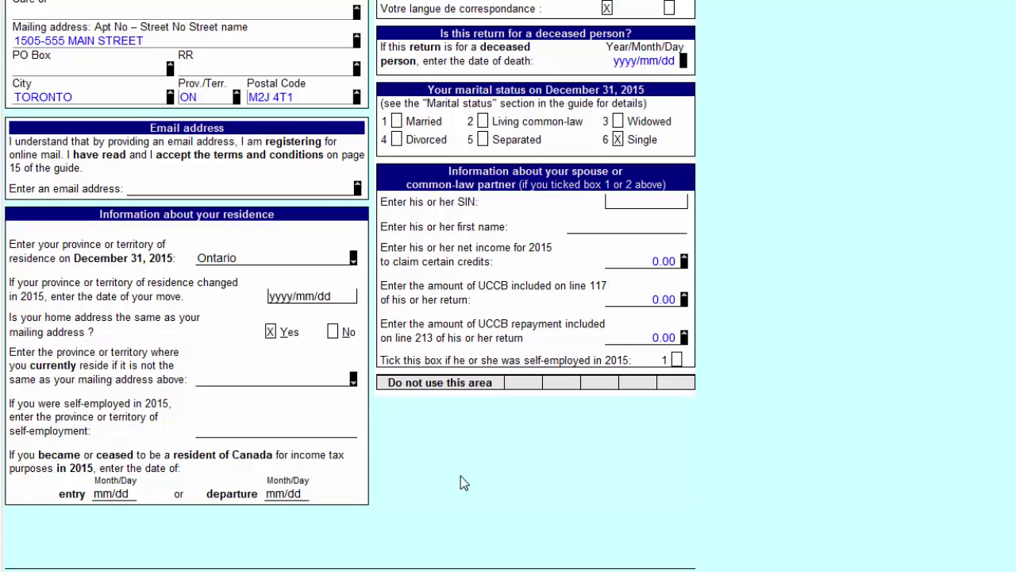
{"action": "scroll", "coordinate": [674, 431], "scroll_direction": "up", "scroll_amount": 4}
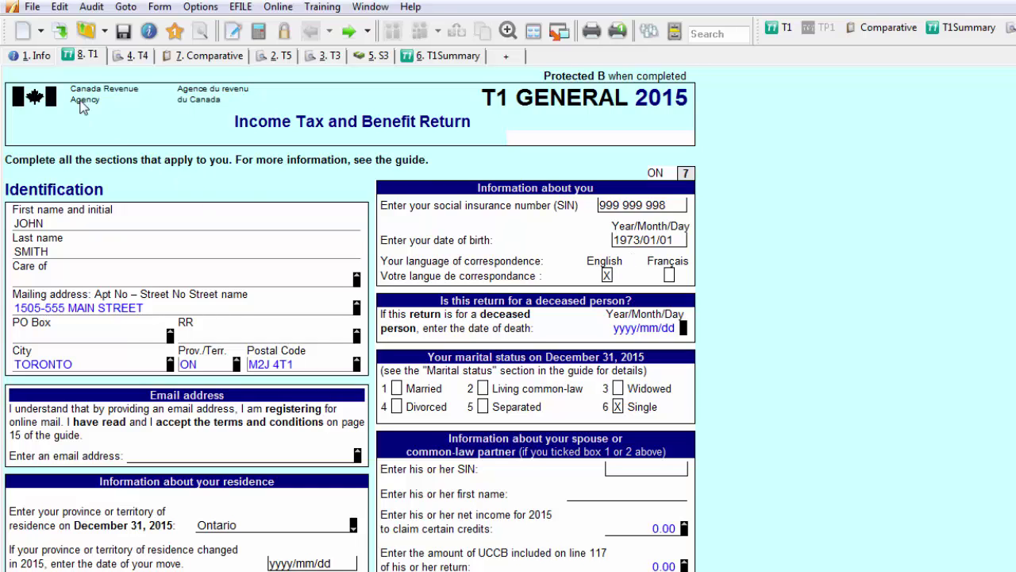
Revisit the Personal information form briefly and look through the federal Comparative Tax Summary for 2015 and 2014
{"action": "left_click", "coordinate": [35, 56]}
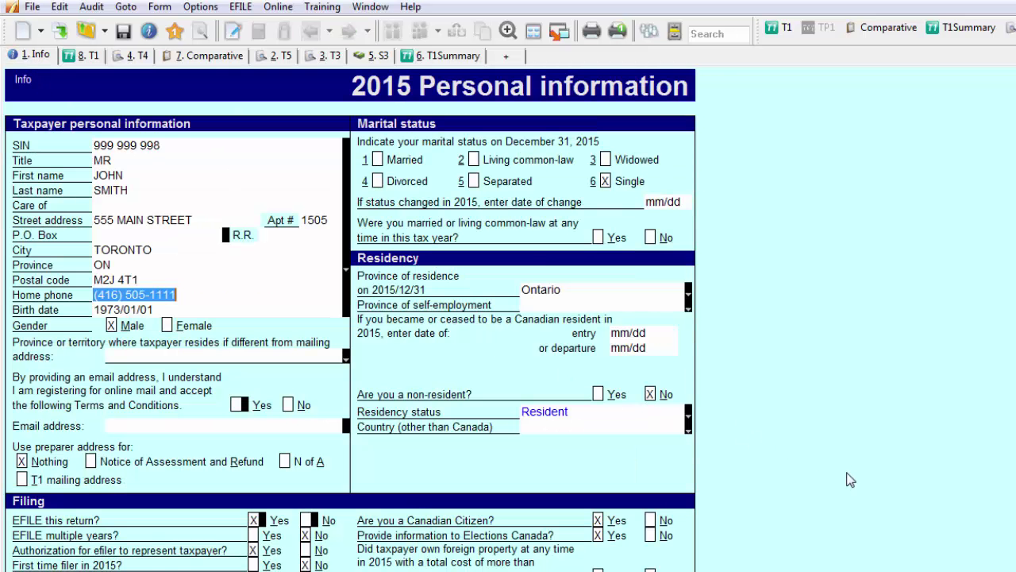
{"action": "left_click", "coordinate": [215, 58]}
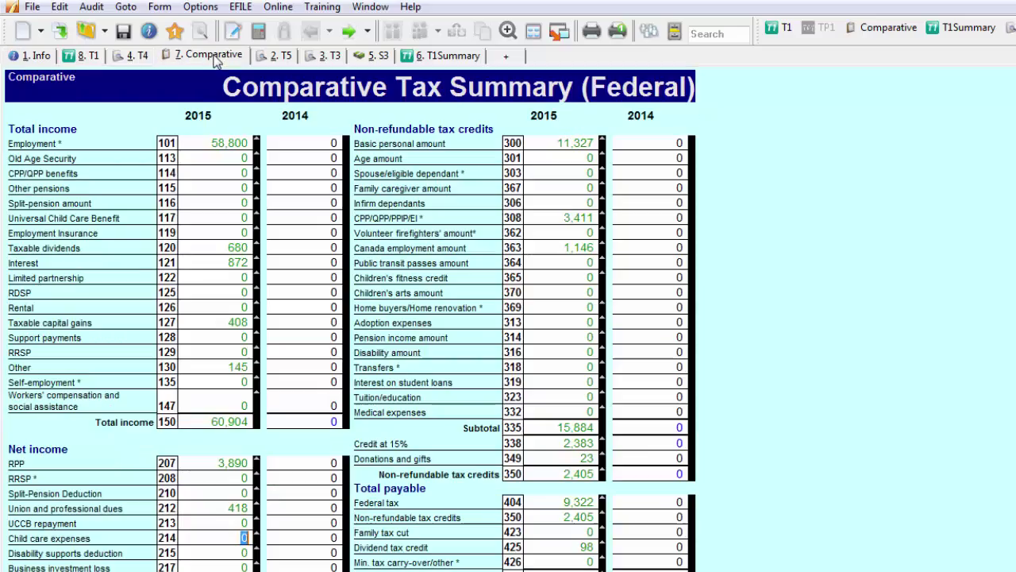
{"action": "scroll", "coordinate": [643, 447], "scroll_direction": "down", "scroll_amount": 7}
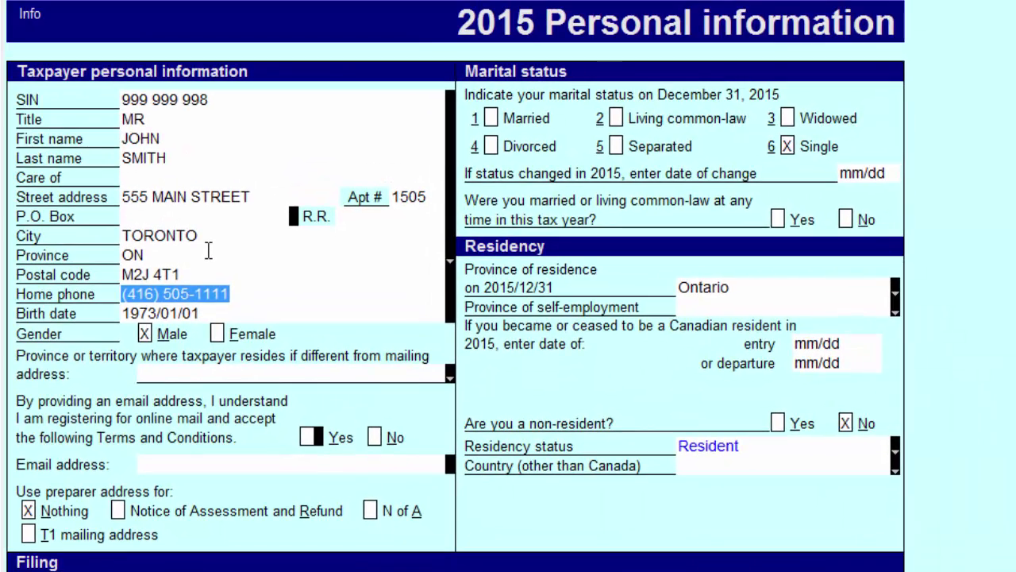
Clear the taxpayer's birth date on the Personal information form and display the field's EFILE warning
{"action": "left_click", "coordinate": [216, 312]}
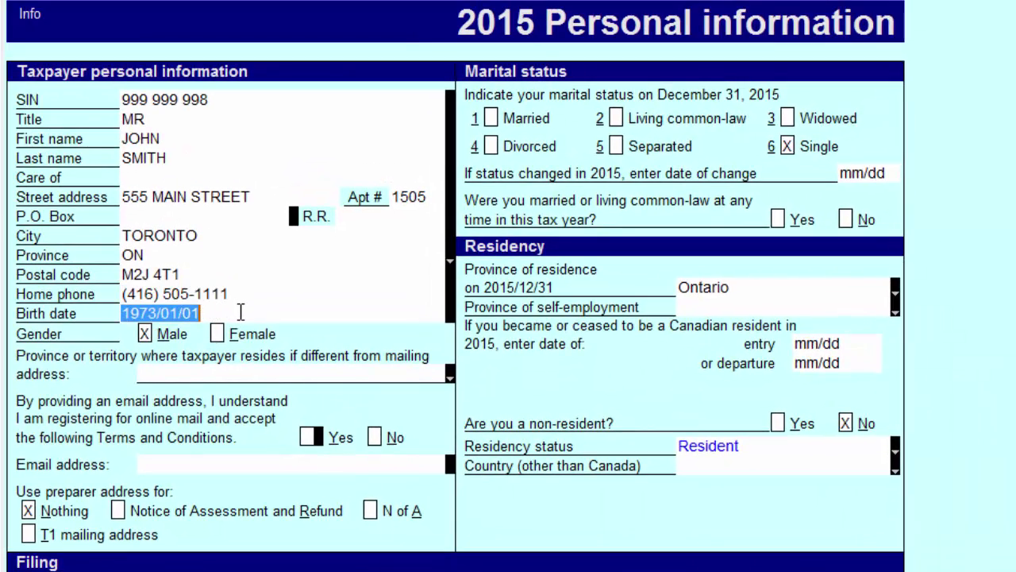
{"action": "key", "text": "Delete"}
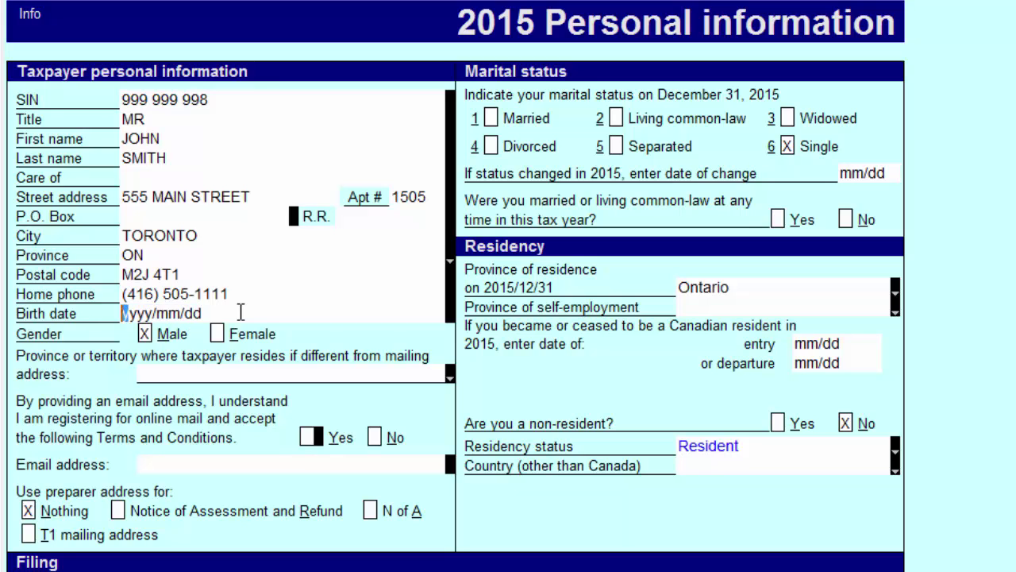
{"action": "key", "text": "shift+Tab"}
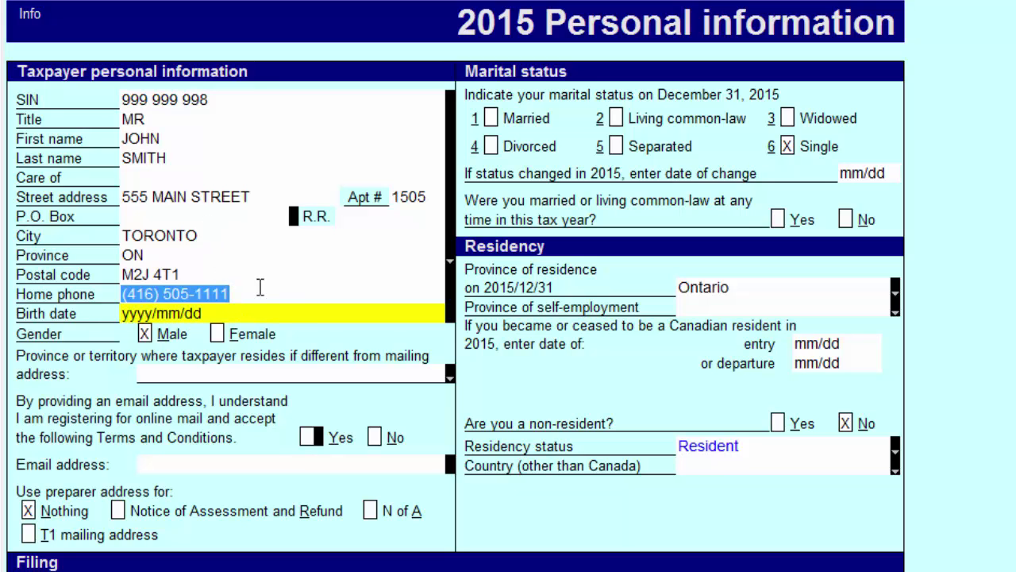
{"action": "mouse_move", "coordinate": [292, 317]}
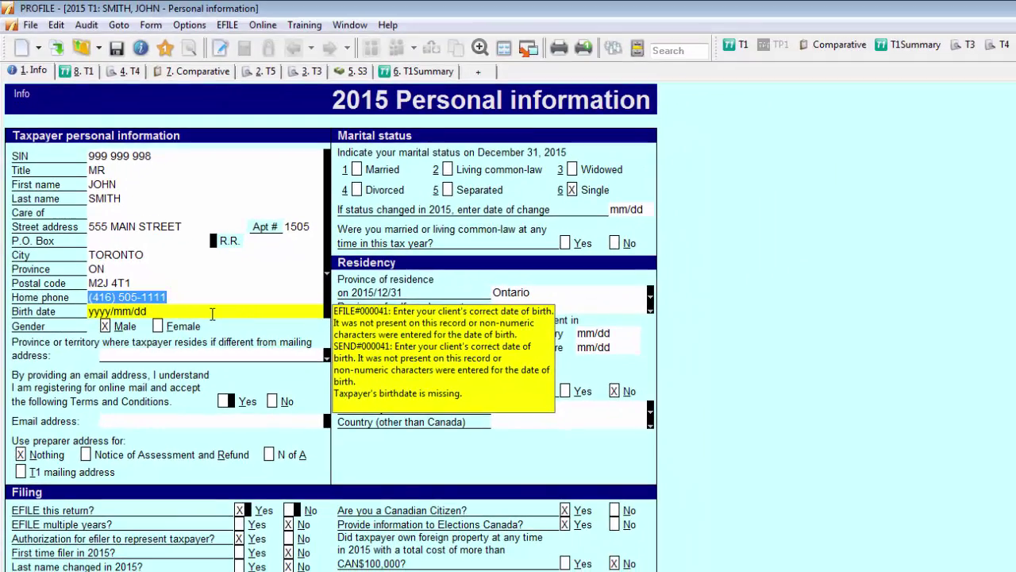
Check the CPP/EI overpayment and WITB lines under Total credits in the Comparative Tax Summary
{"action": "left_click", "coordinate": [187, 75]}
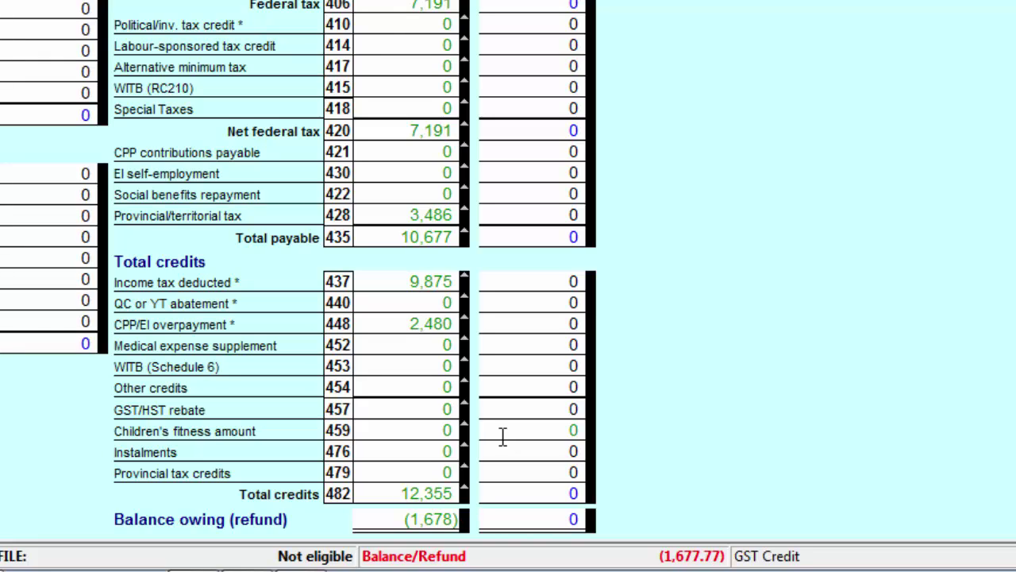
{"action": "left_click", "coordinate": [393, 324]}
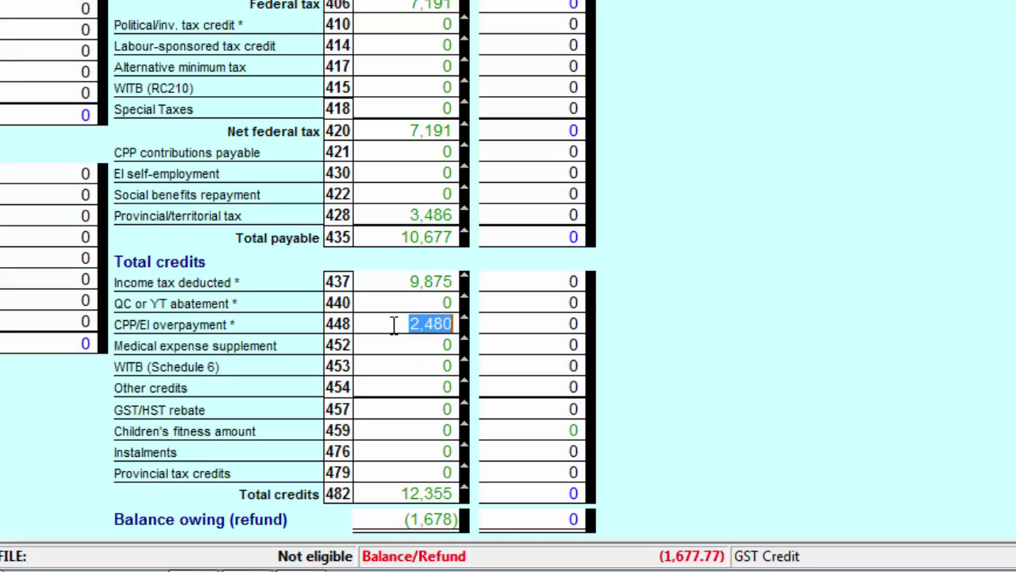
{"action": "left_click", "coordinate": [381, 364]}
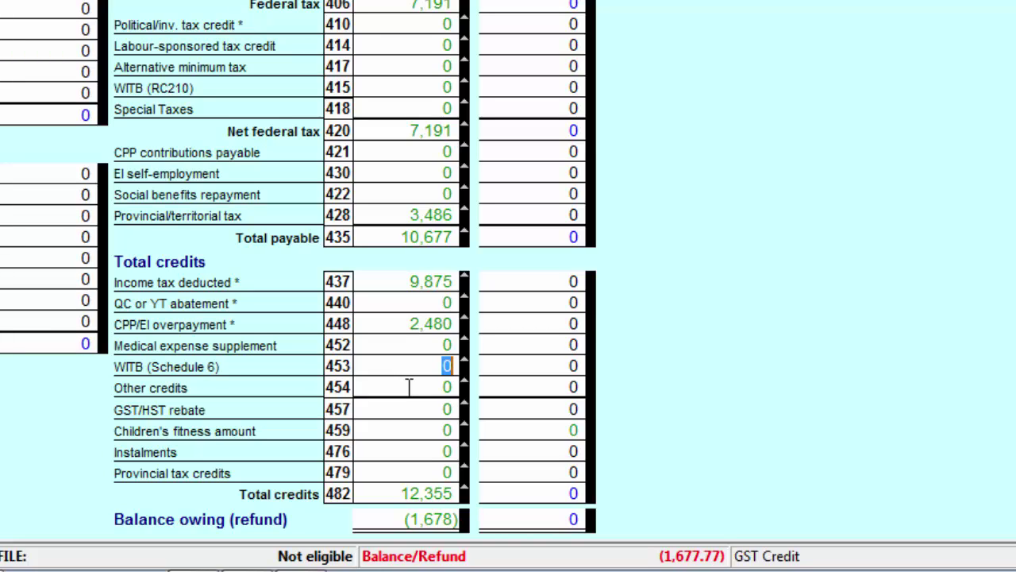
{"action": "left_click", "coordinate": [390, 324]}
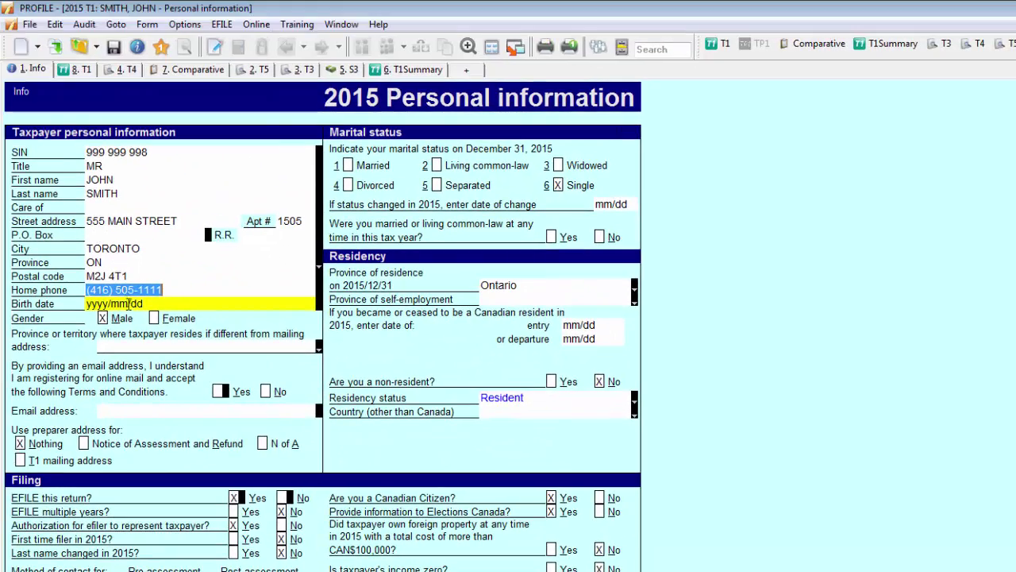
Enter the taxpayer's date of birth on the Personal information form
{"action": "left_click", "coordinate": [131, 303]}
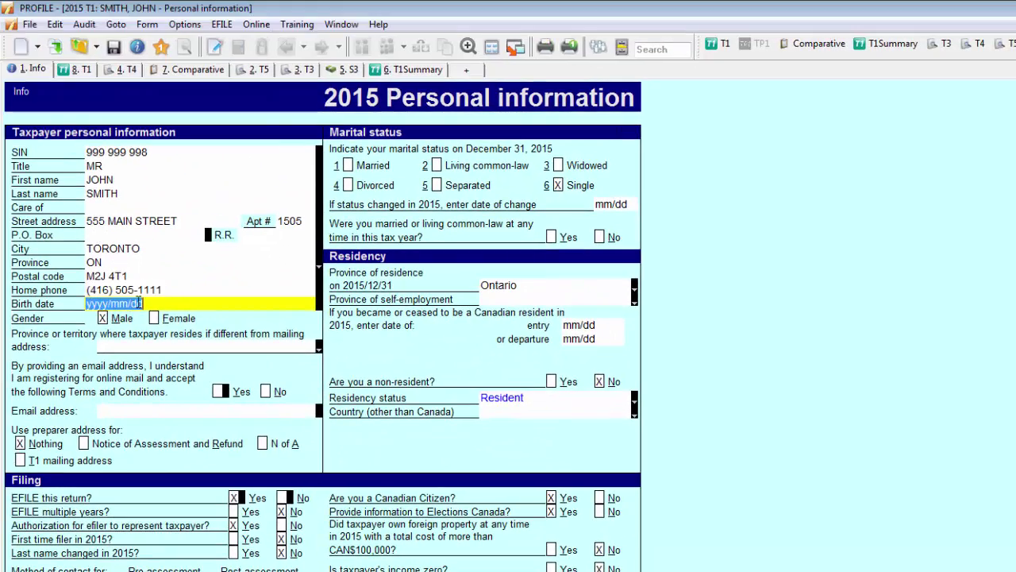
{"action": "type", "text": "1973/01/01"}
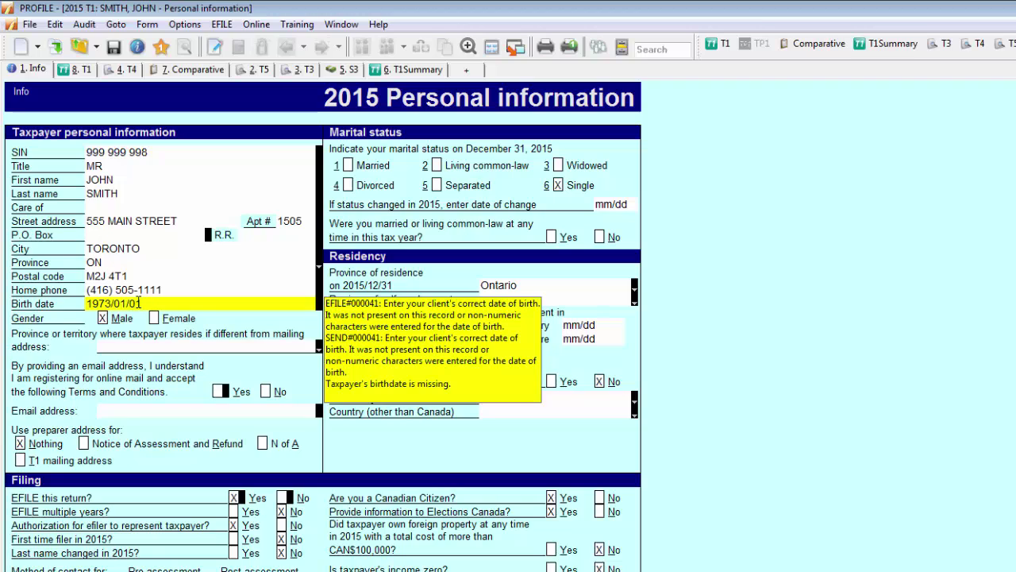
{"action": "key", "text": "shift+Tab"}
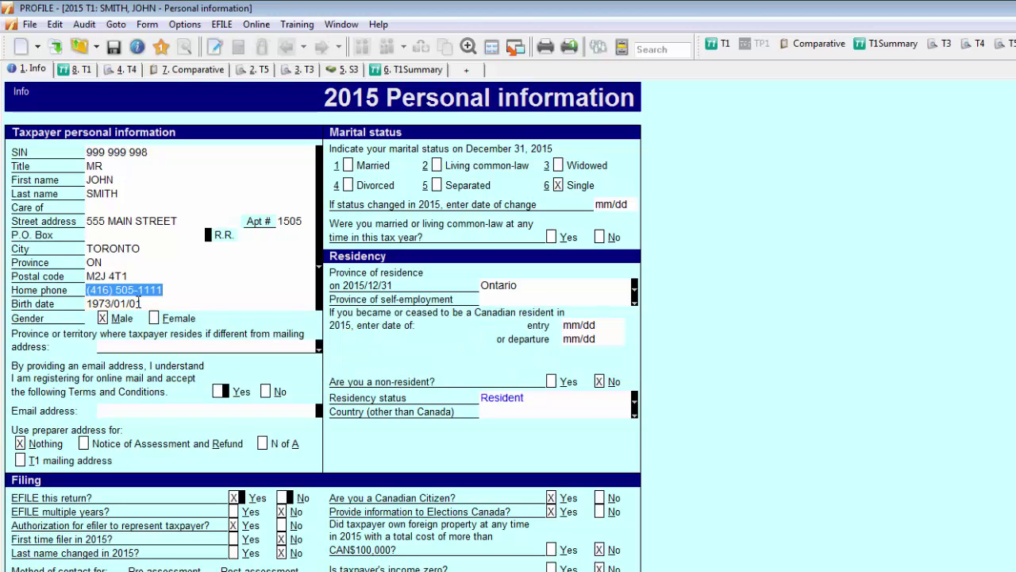
Review the T1 jacket from the identification sections through the Elections Canada and specified foreign property questions
{"action": "left_click", "coordinate": [75, 69]}
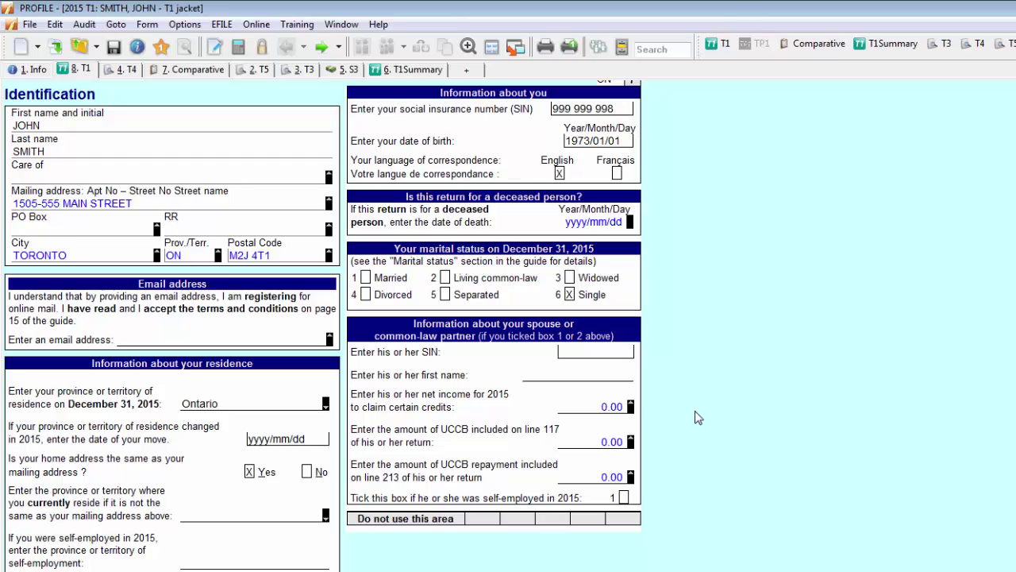
{"action": "scroll", "coordinate": [718, 414], "scroll_direction": "down", "scroll_amount": 1}
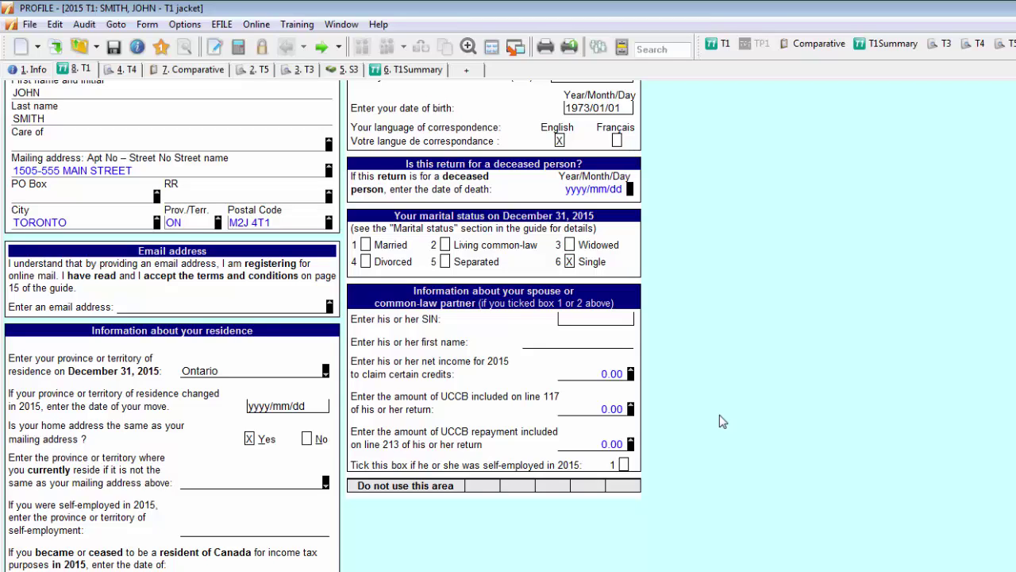
{"action": "scroll", "coordinate": [719, 414], "scroll_direction": "down", "scroll_amount": 5}
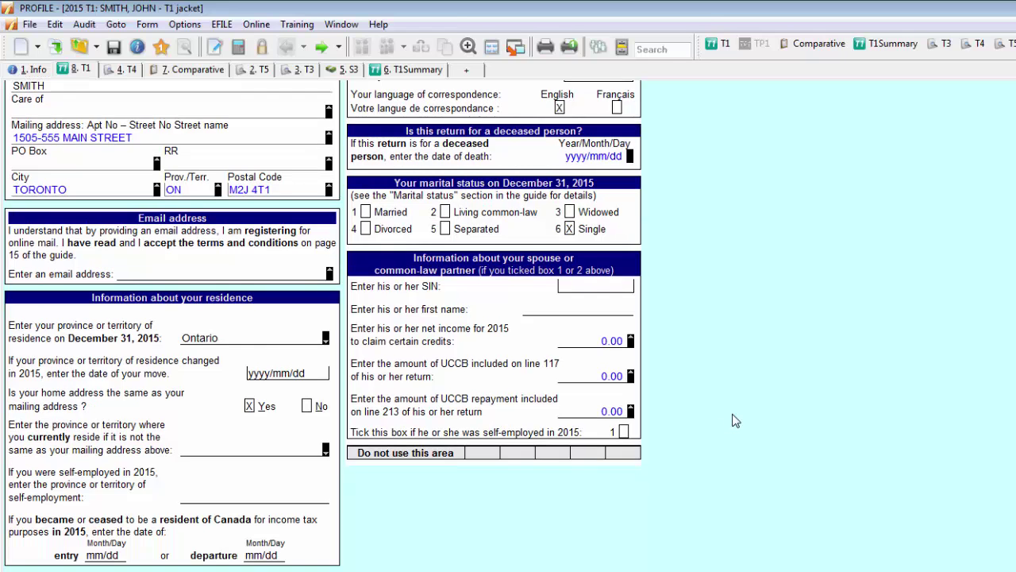
{"action": "scroll", "coordinate": [751, 408], "scroll_direction": "down", "scroll_amount": 4}
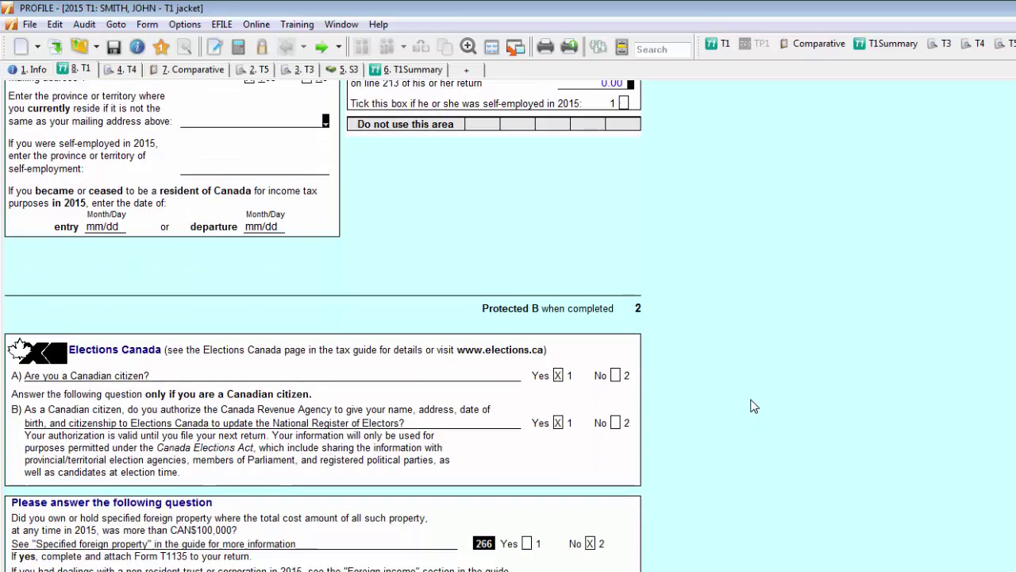
{"action": "scroll", "coordinate": [756, 405], "scroll_direction": "down", "scroll_amount": 2}
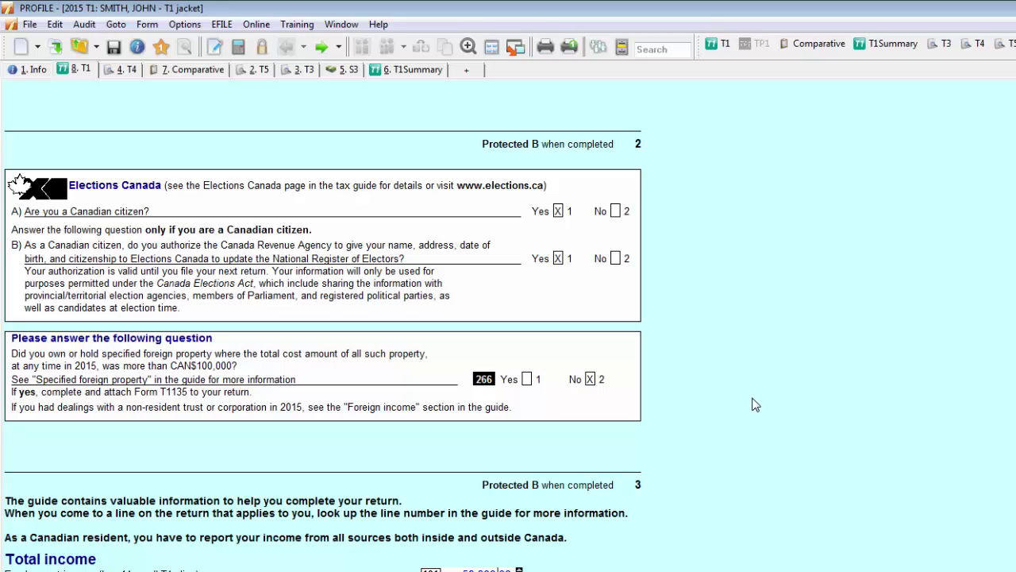
{"action": "scroll", "coordinate": [755, 403], "scroll_direction": "up", "scroll_amount": 10}
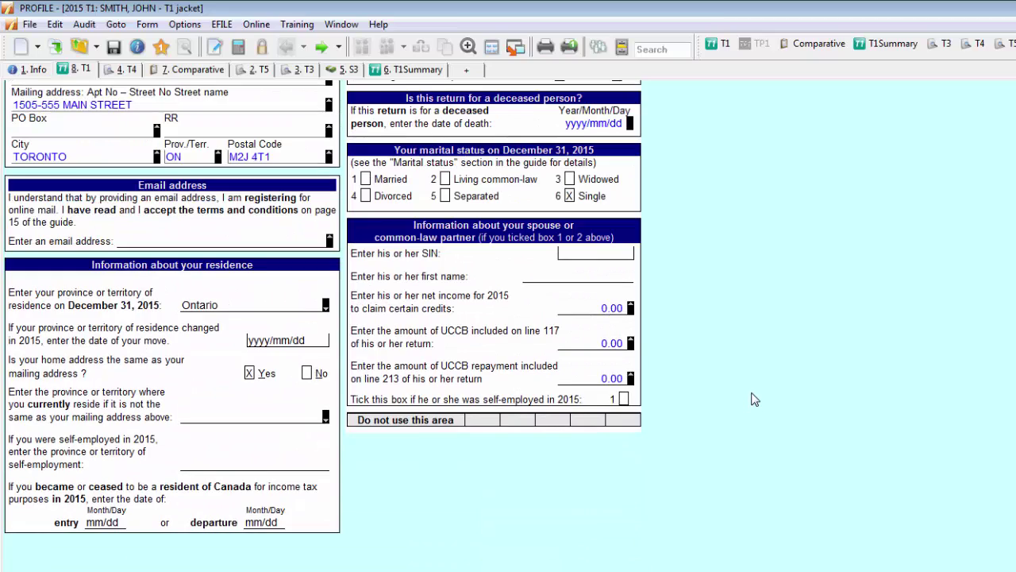